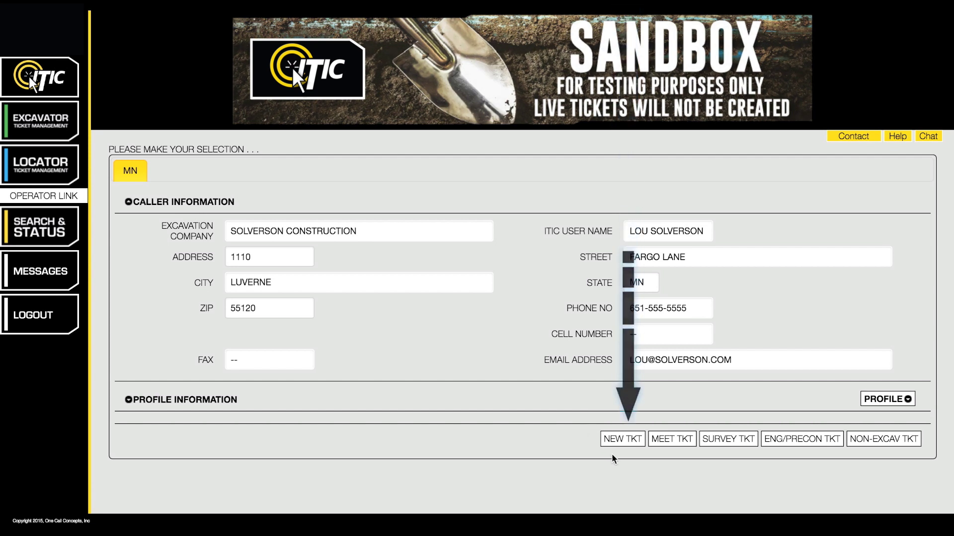
- Start a new ticket at the Augsburg College, Riverside Avenue address and pan the map to show S 6th St
click(625, 441)
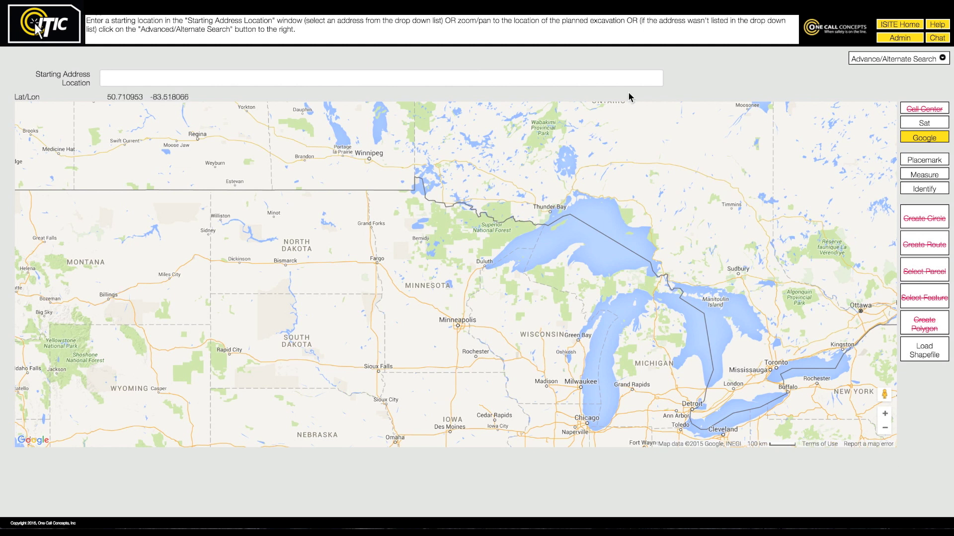
click(604, 85)
text(augsburg)
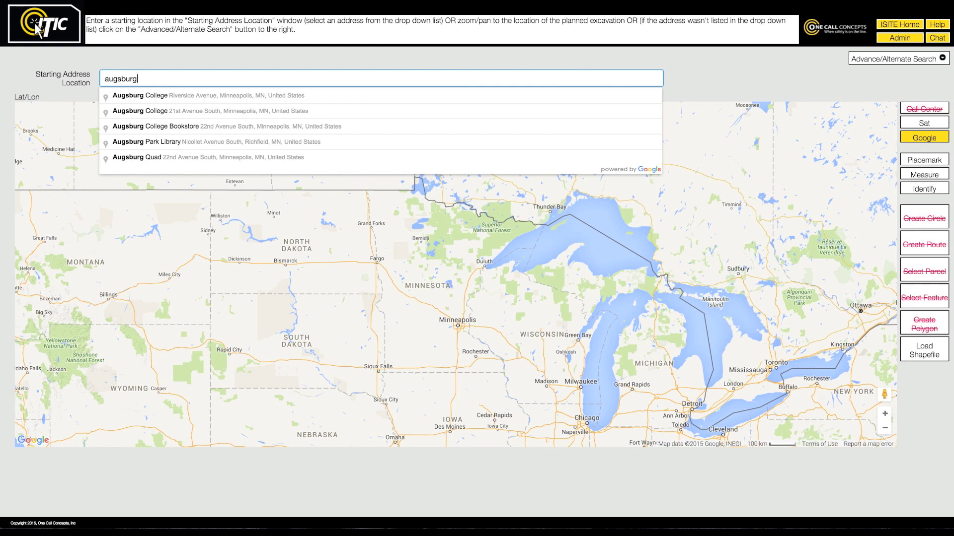
key(Down)
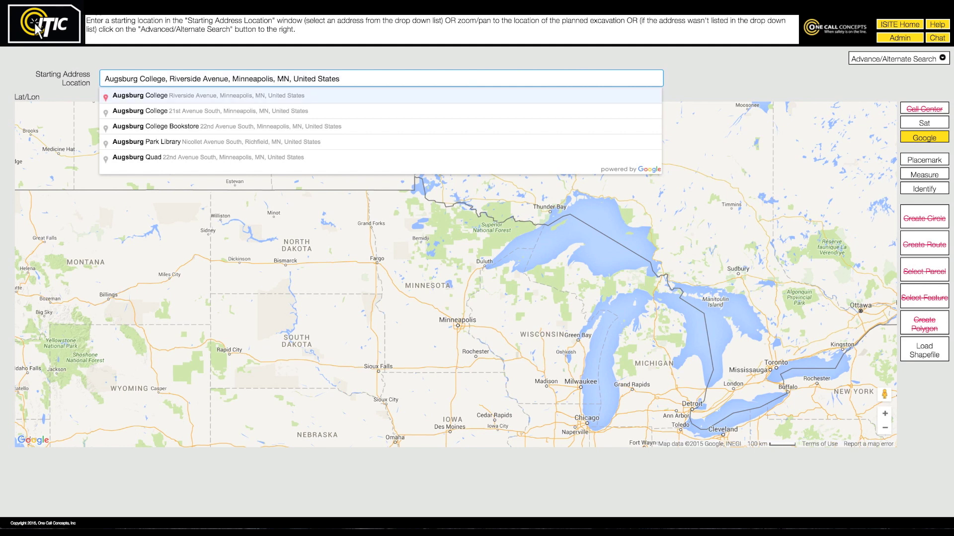
key(Return)
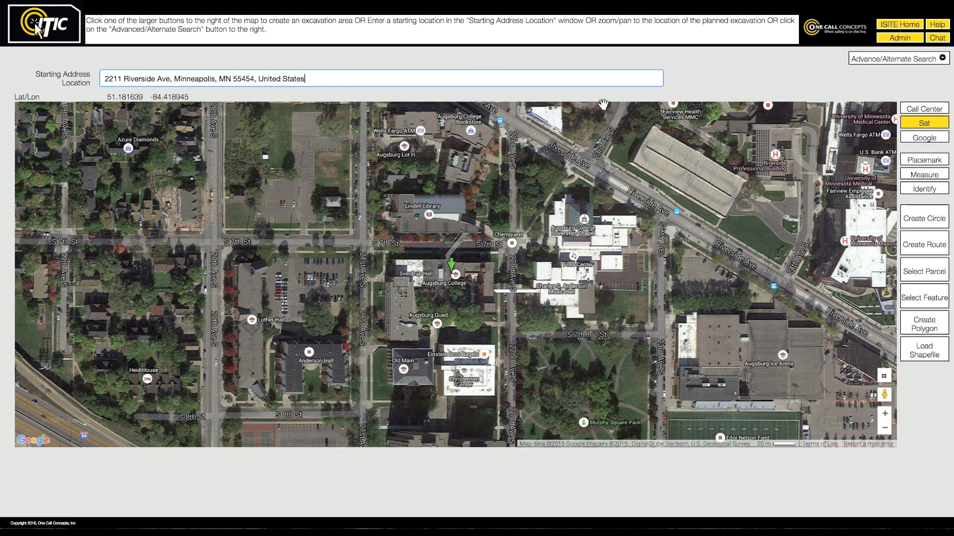
drag(514, 207, 518, 312)
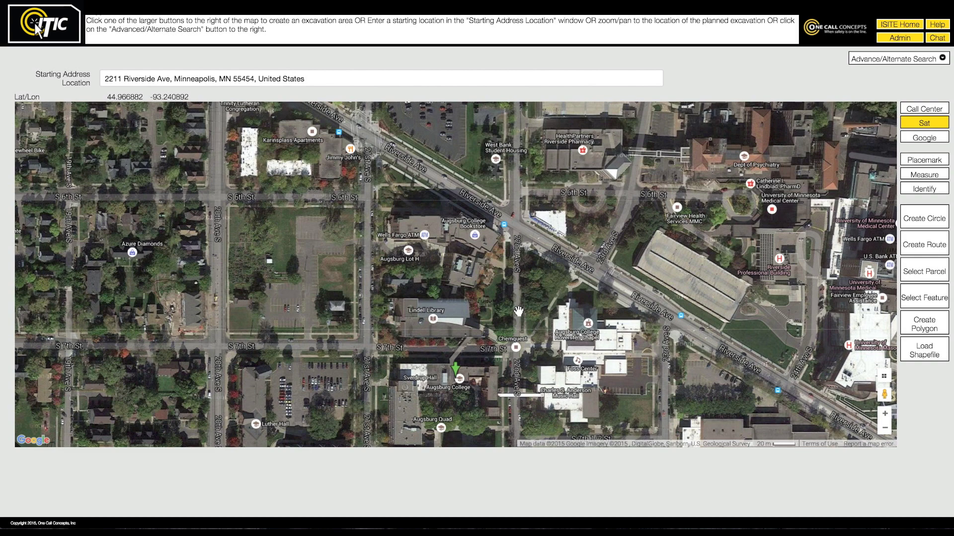
- Place 35-foot circles where S 6th St meets 21st Ave S and 20th Ave S
click(905, 216)
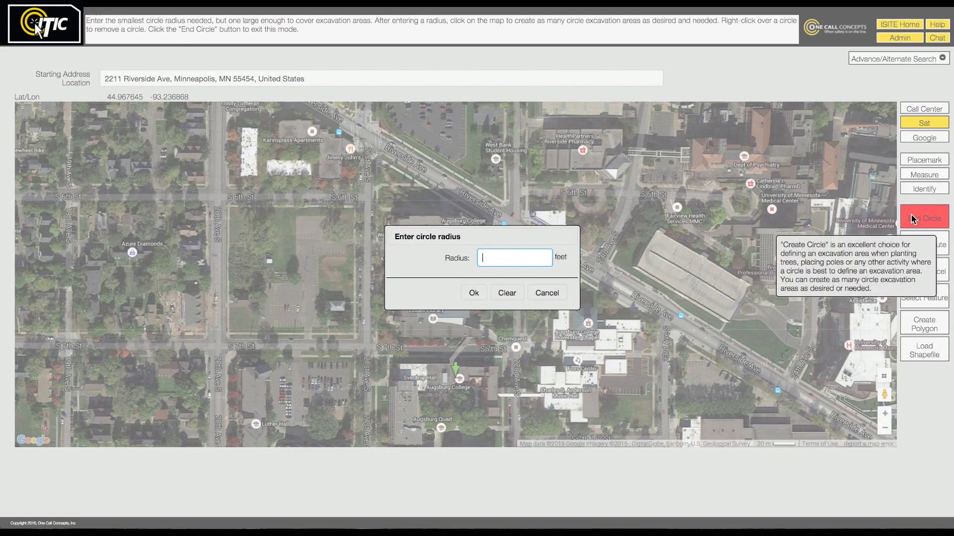
text(35)
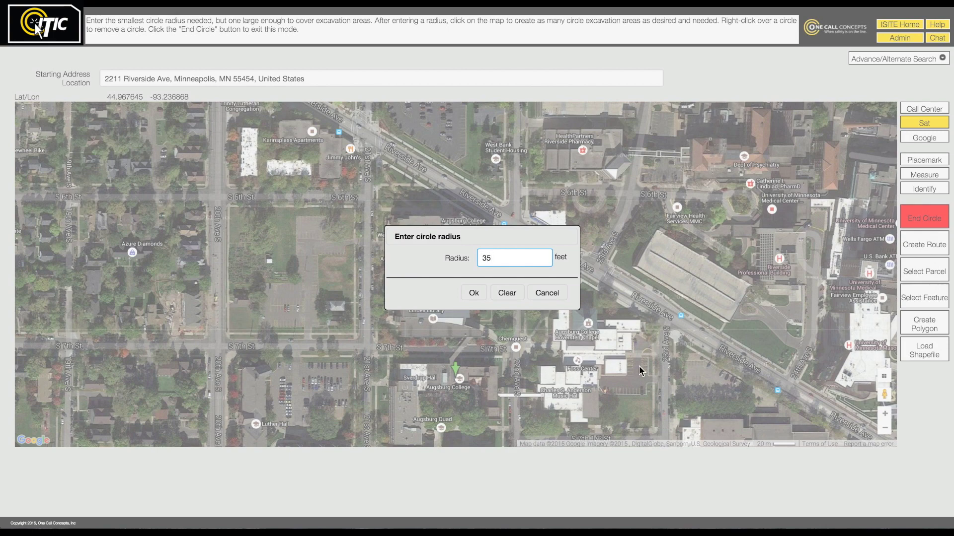
click(473, 294)
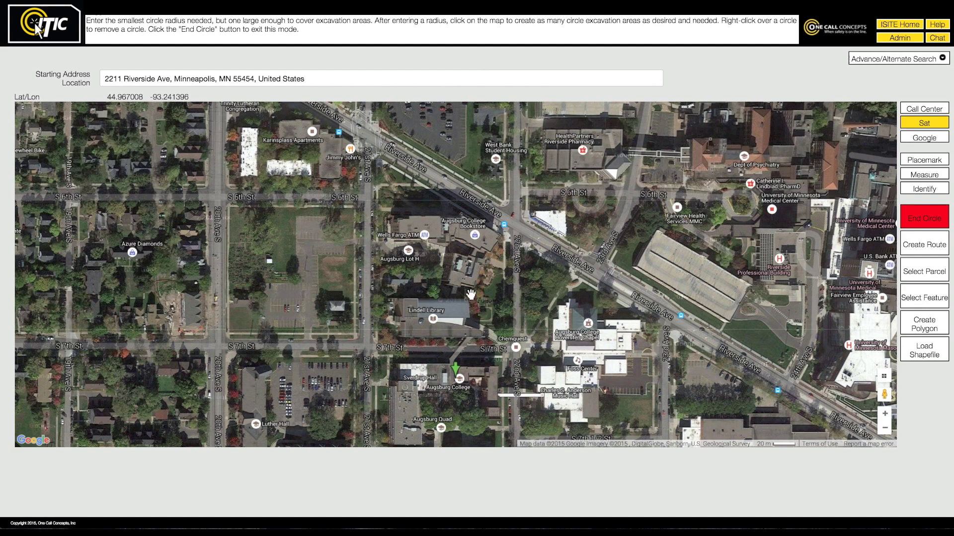
click(367, 196)
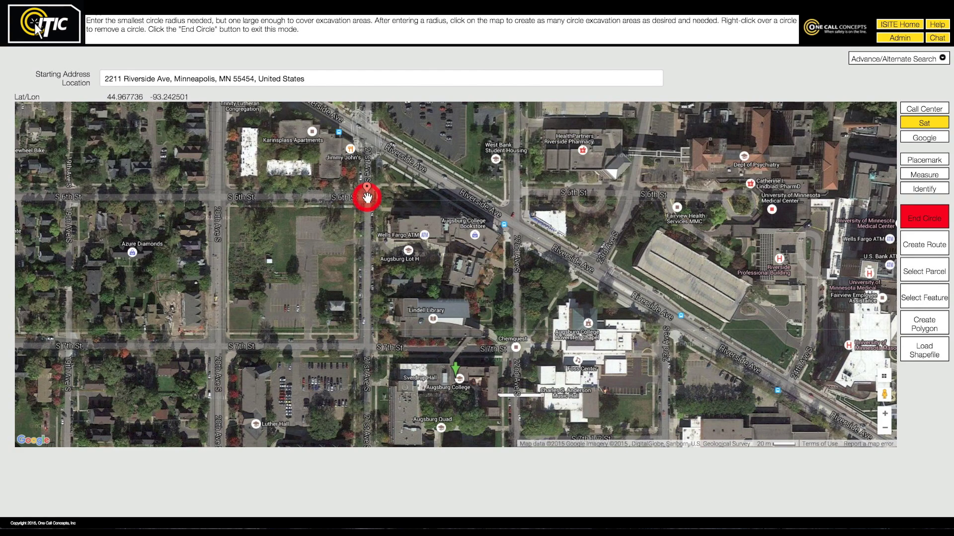
click(217, 197)
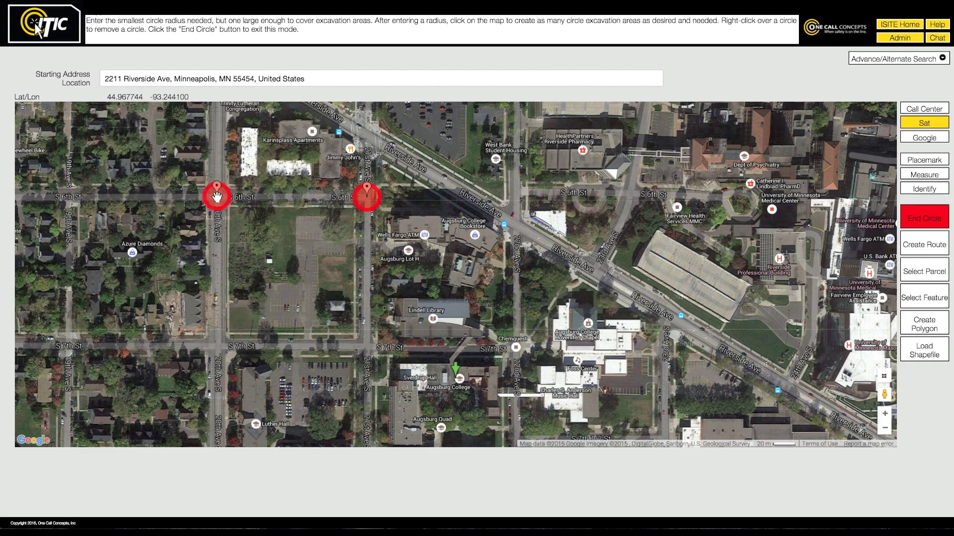
click(929, 214)
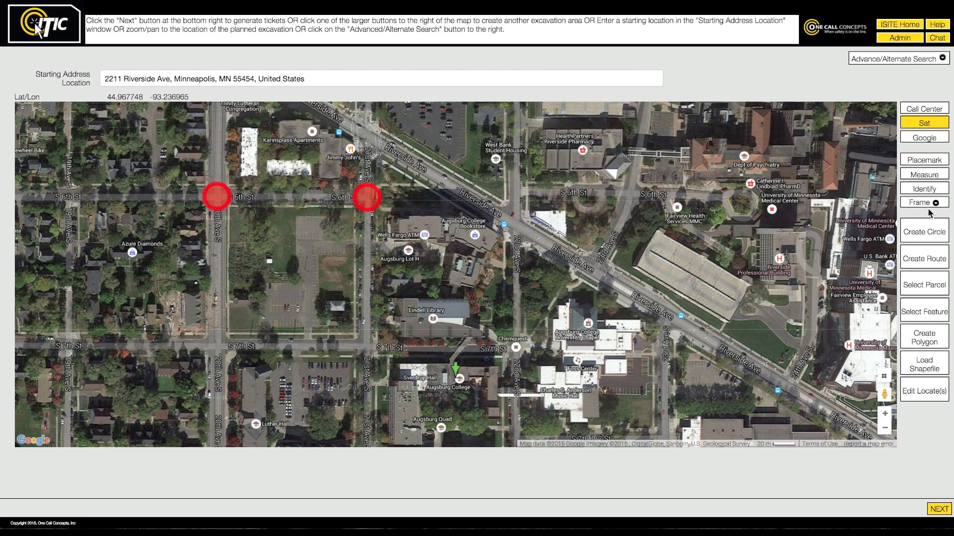
- Draw a 10-foot route from near S 7th St up 21st Ave S, then west on S 6th St to 20th Ave S
click(933, 263)
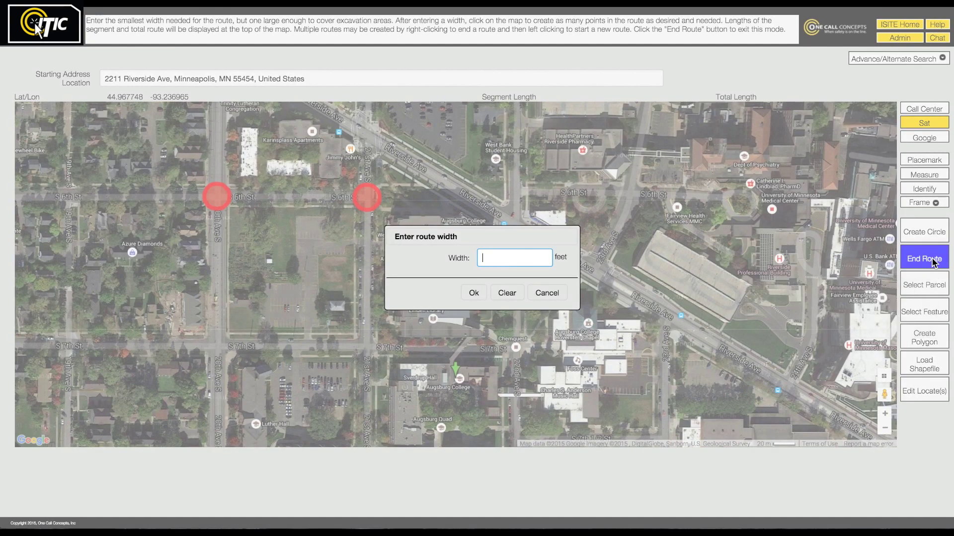
text(10)
click(476, 293)
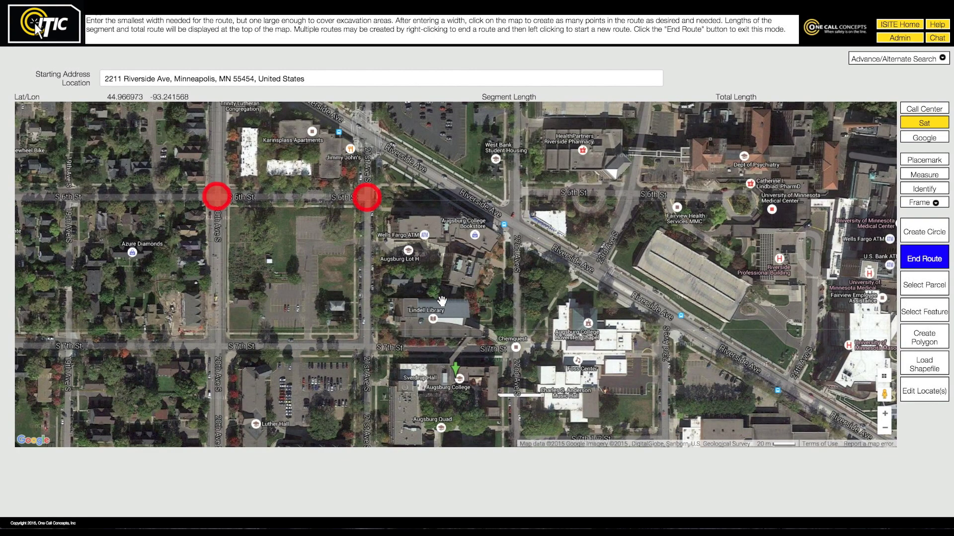
click(354, 333)
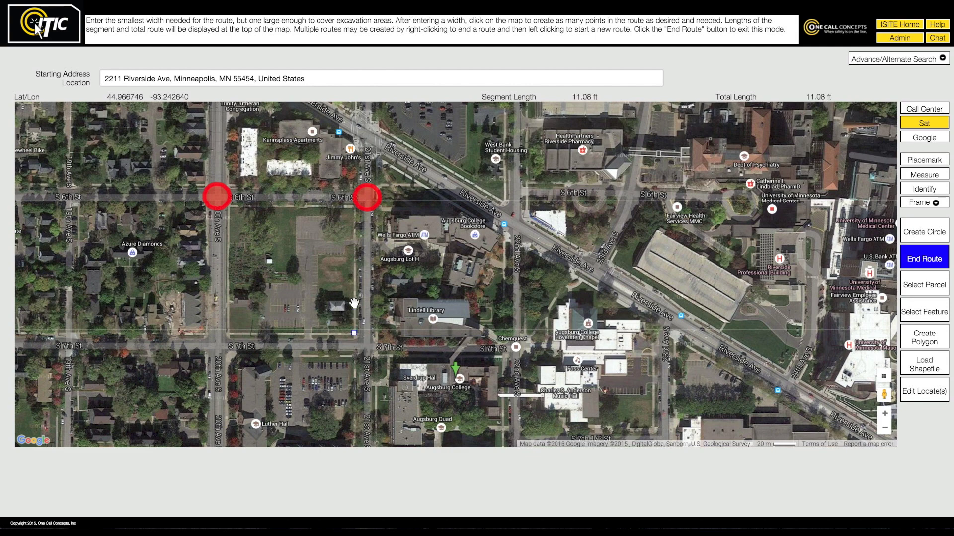
click(354, 206)
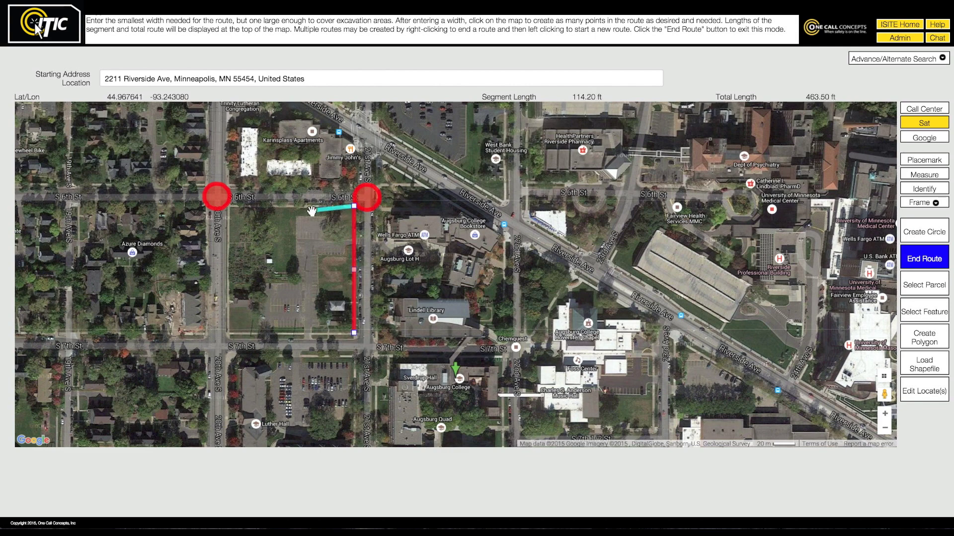
click(228, 206)
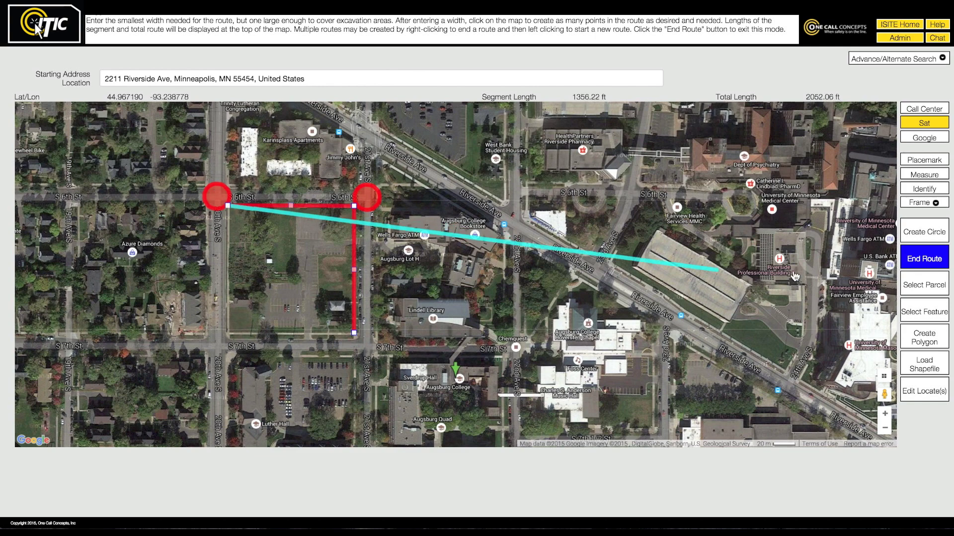
click(922, 260)
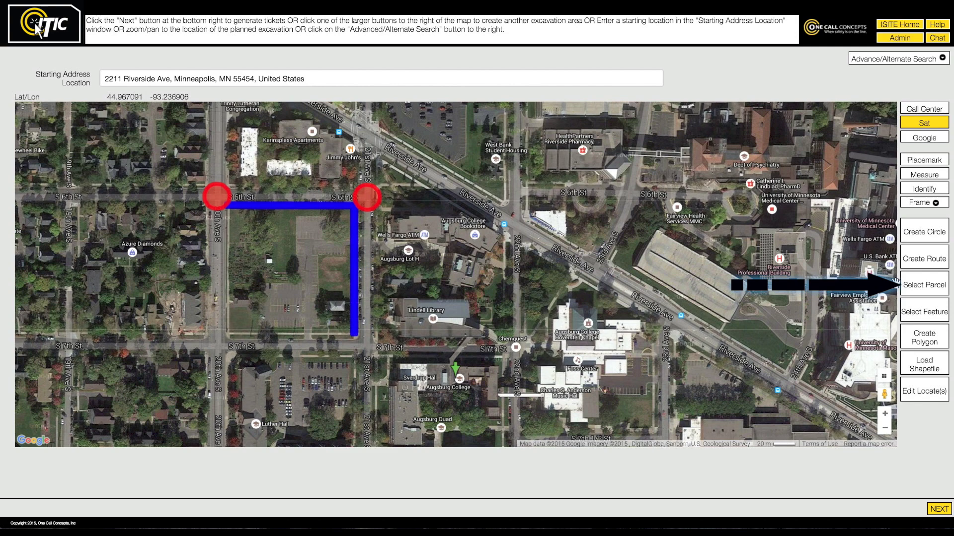
- Select the triangular parcel pieces around the Augsburg College Bookstore lot as one excavation area
click(902, 284)
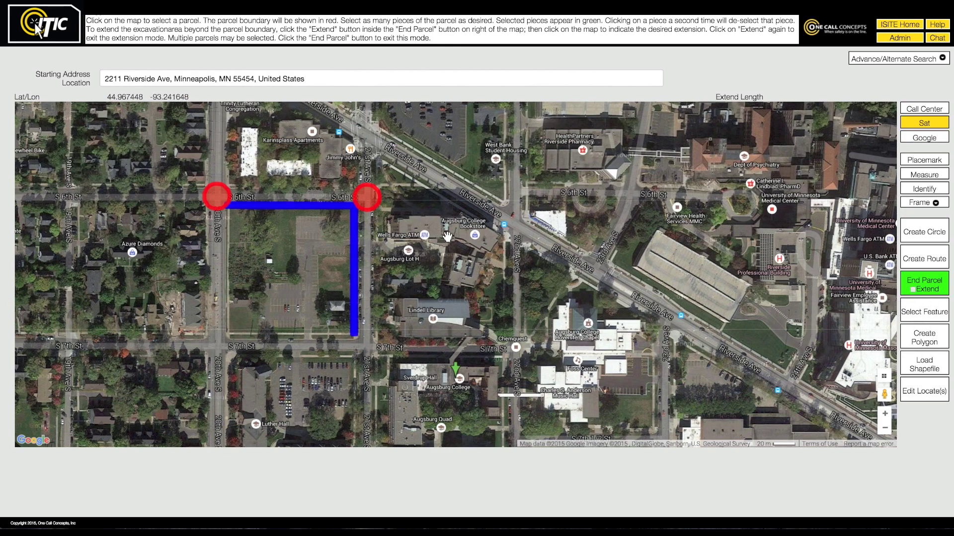
click(406, 211)
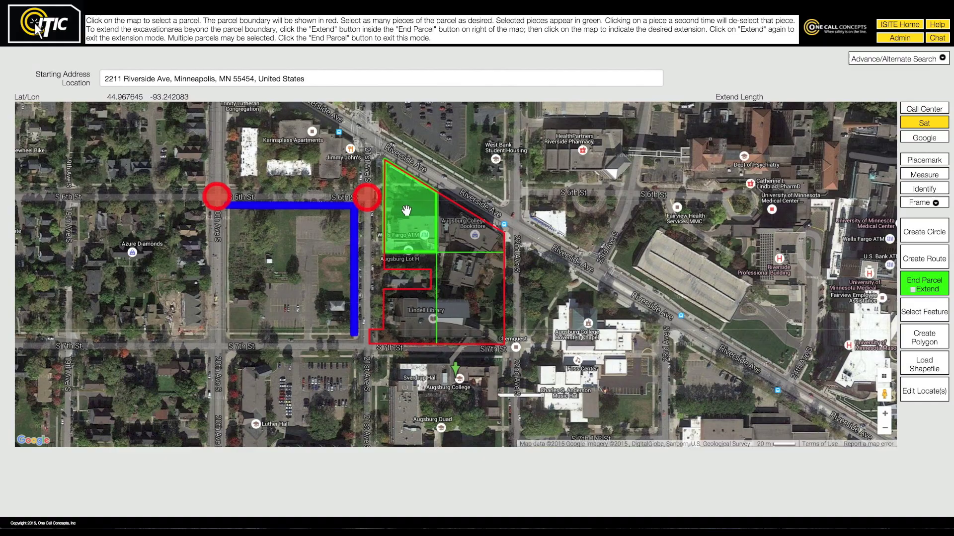
click(453, 228)
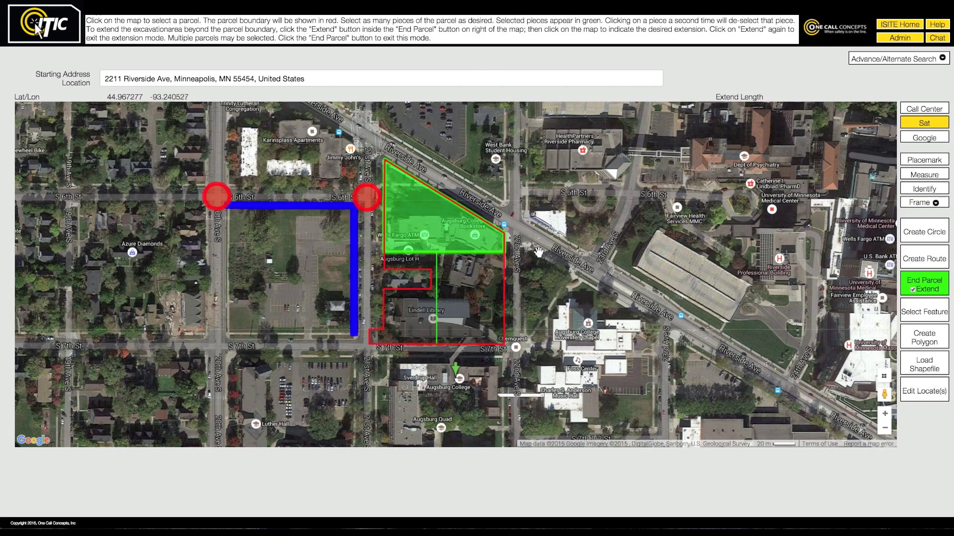
click(449, 179)
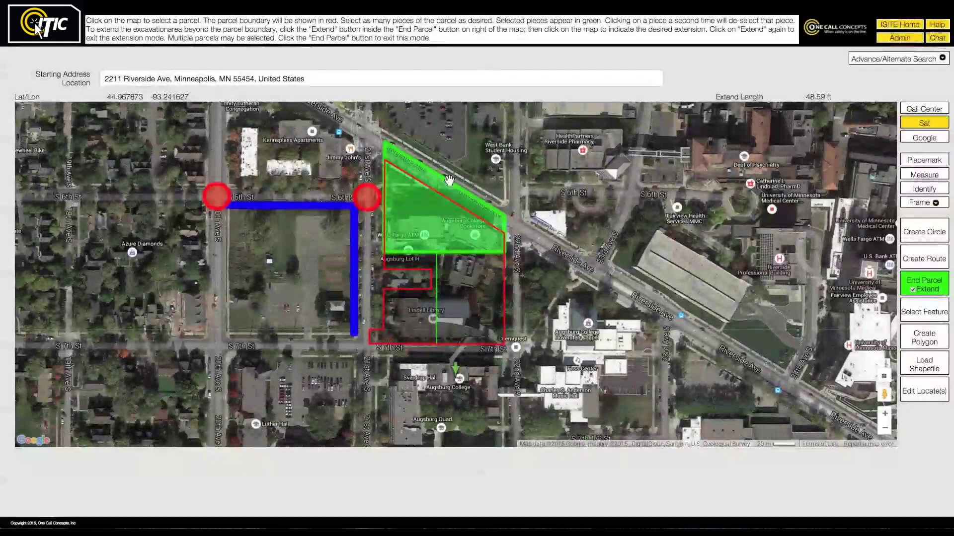
click(517, 255)
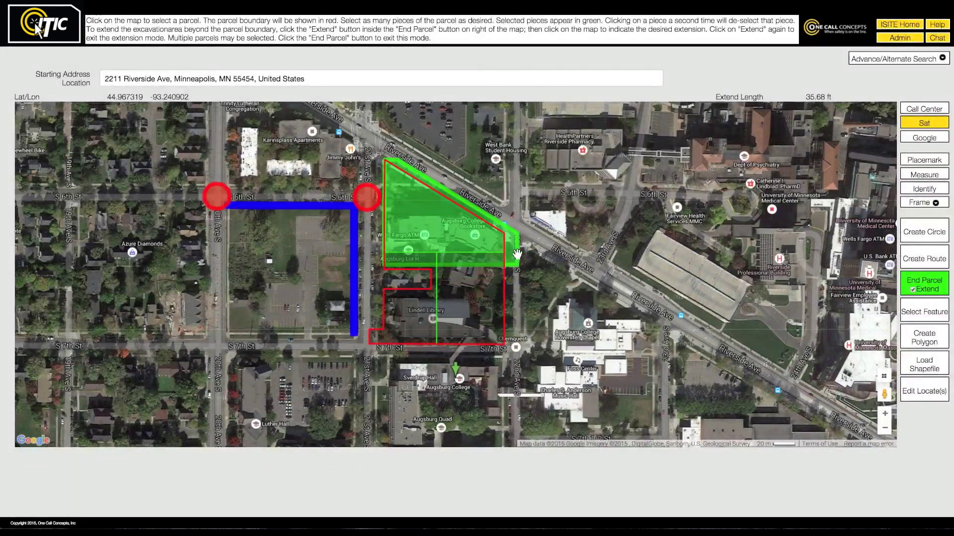
click(430, 224)
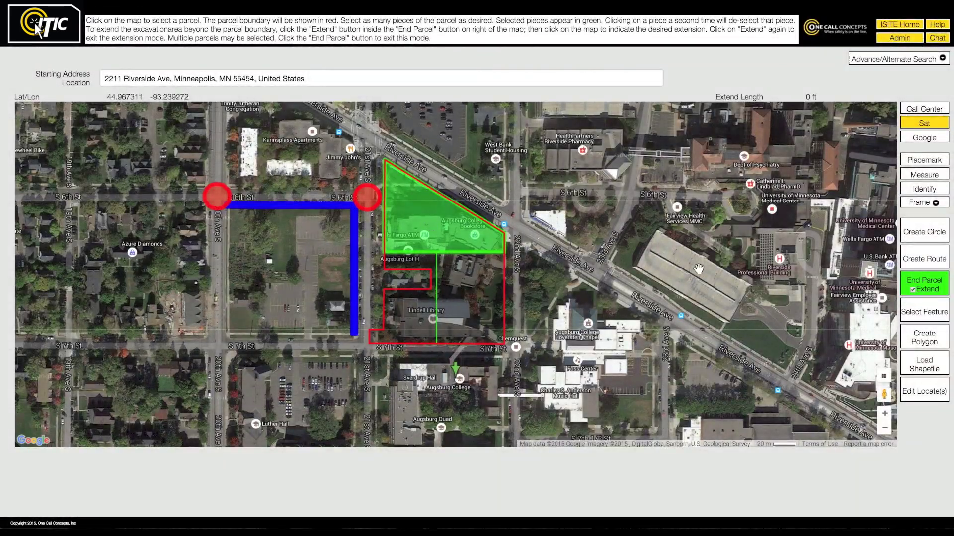
click(938, 287)
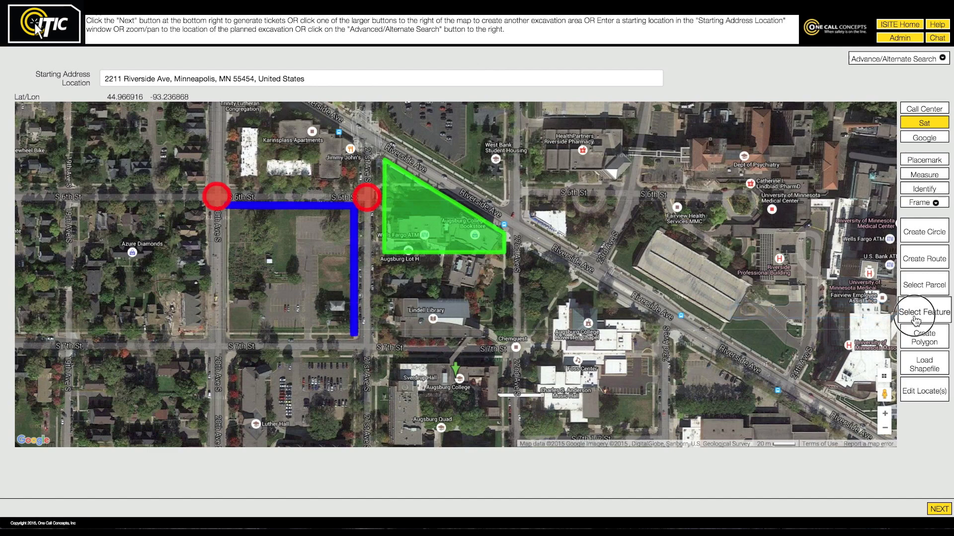
- Cover the 22nd Ave S street stretches south of Riverside Ave with a 25-foot feature area
click(916, 314)
text(25)
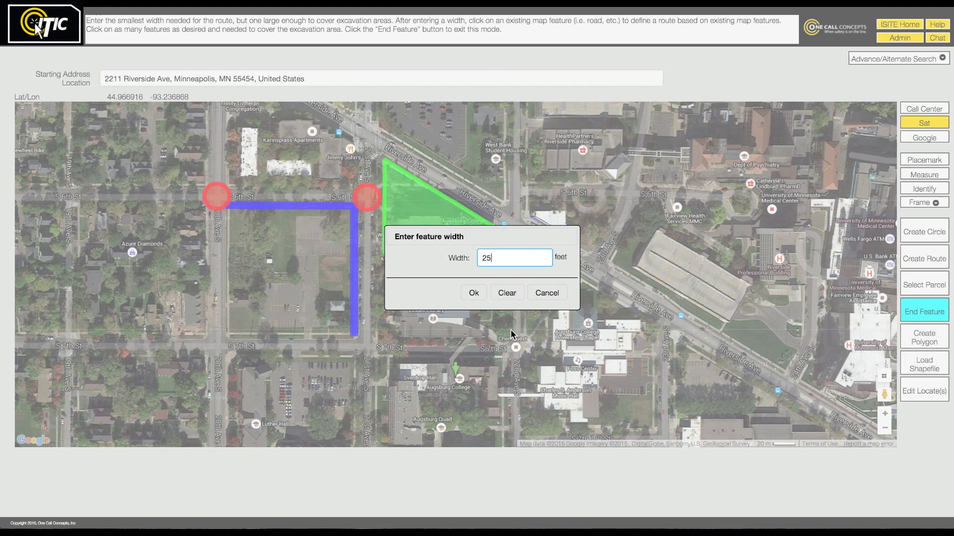
click(473, 294)
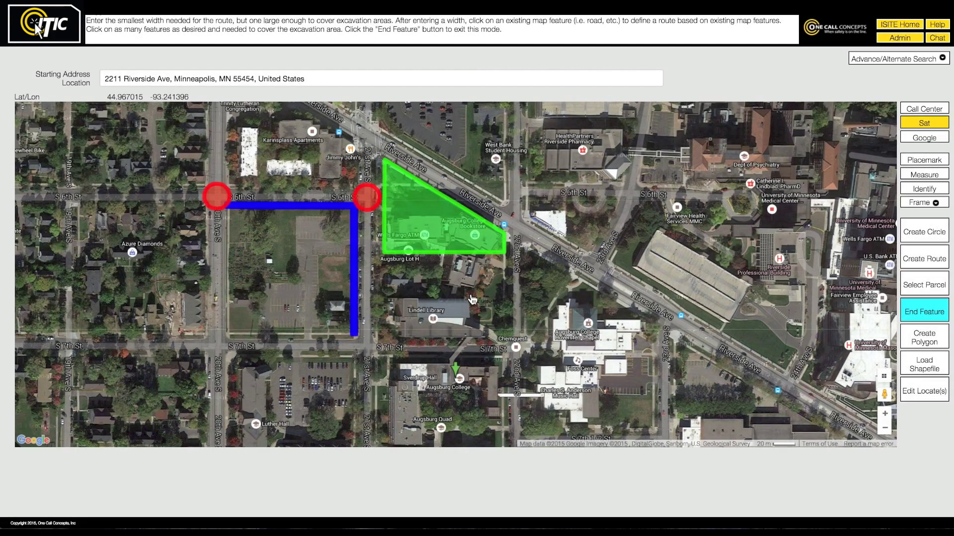
click(517, 277)
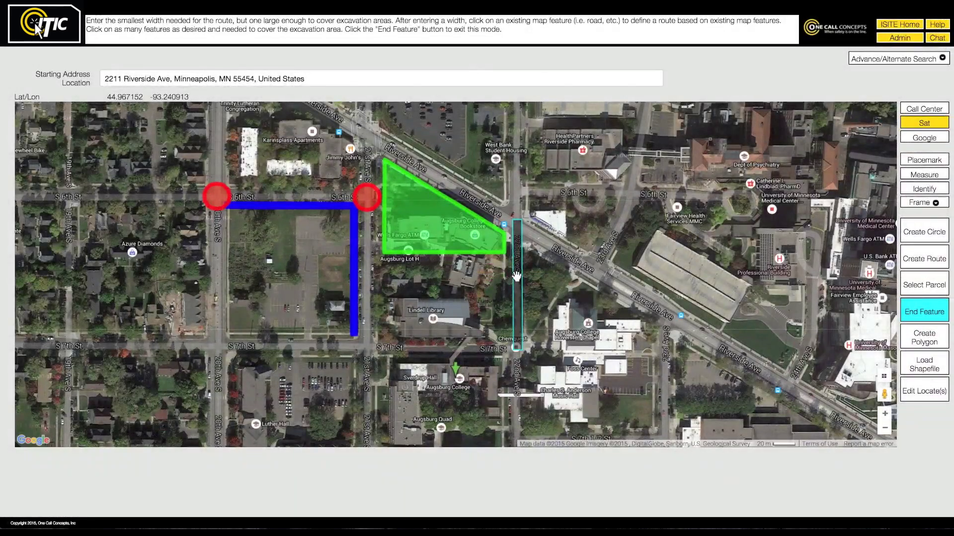
click(550, 245)
click(908, 317)
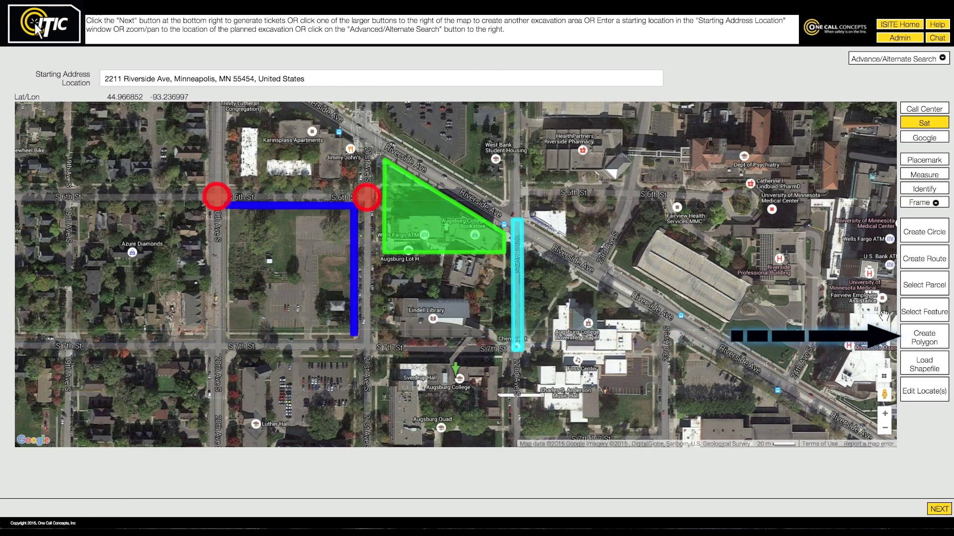
- Outline a five-corner polygon over the parking lot and student housing between Riverside Ave and 22nd Ave S
click(904, 348)
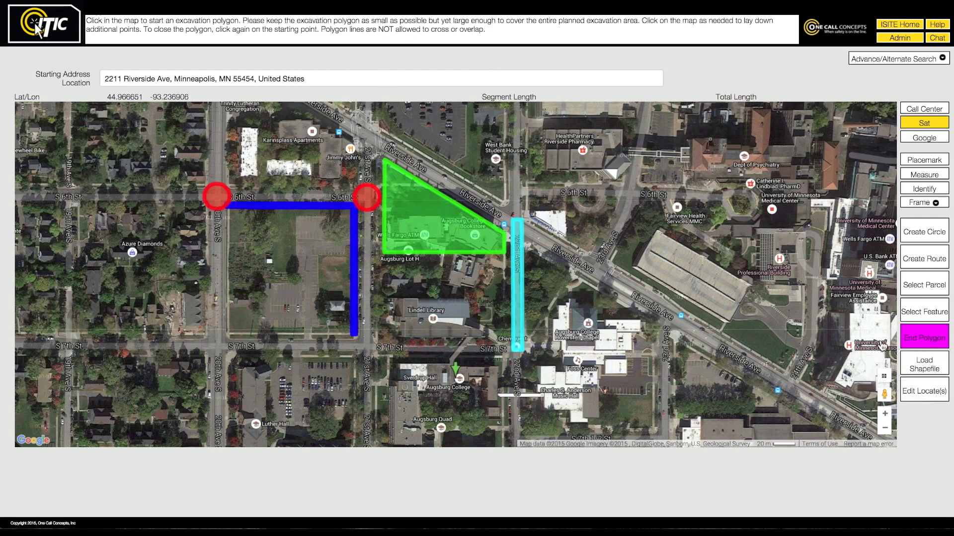
drag(555, 155, 559, 229)
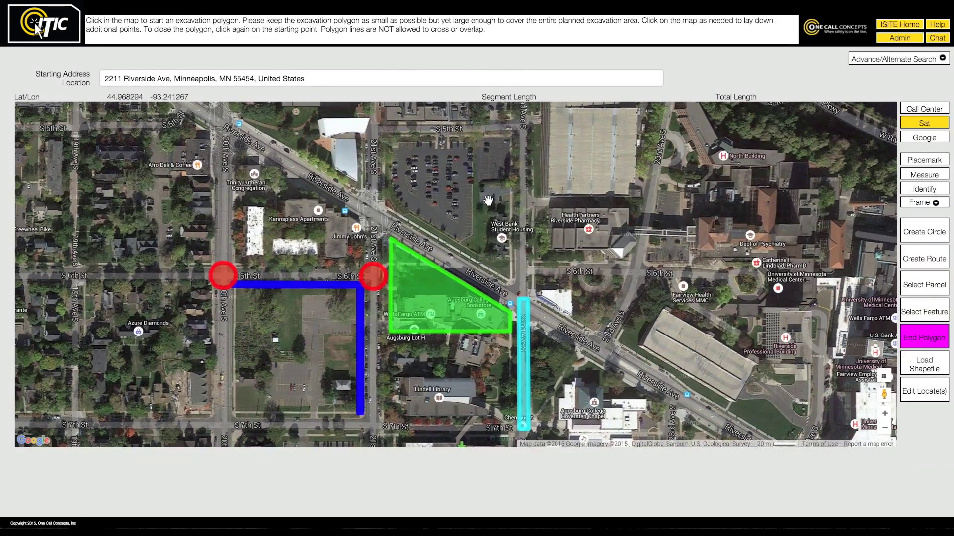
click(473, 185)
click(473, 235)
click(457, 245)
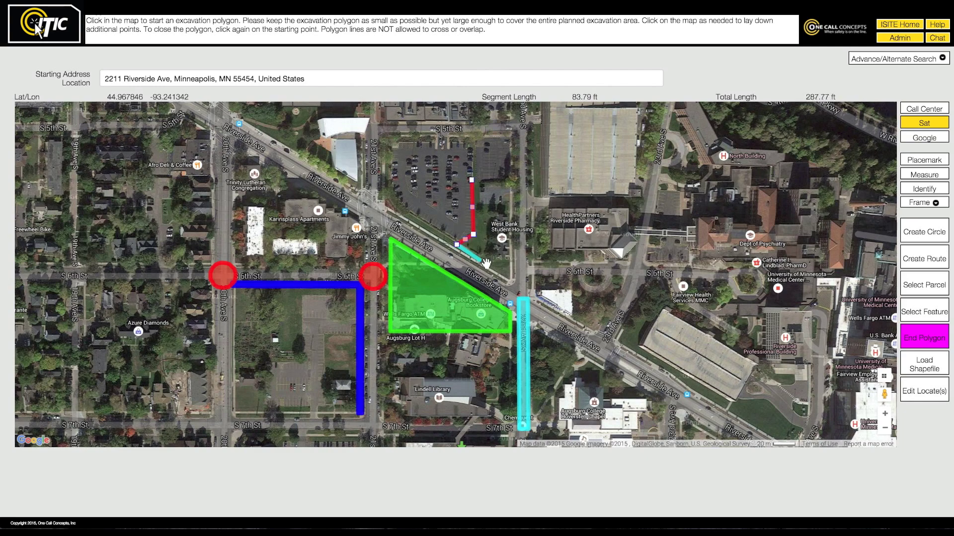
click(507, 278)
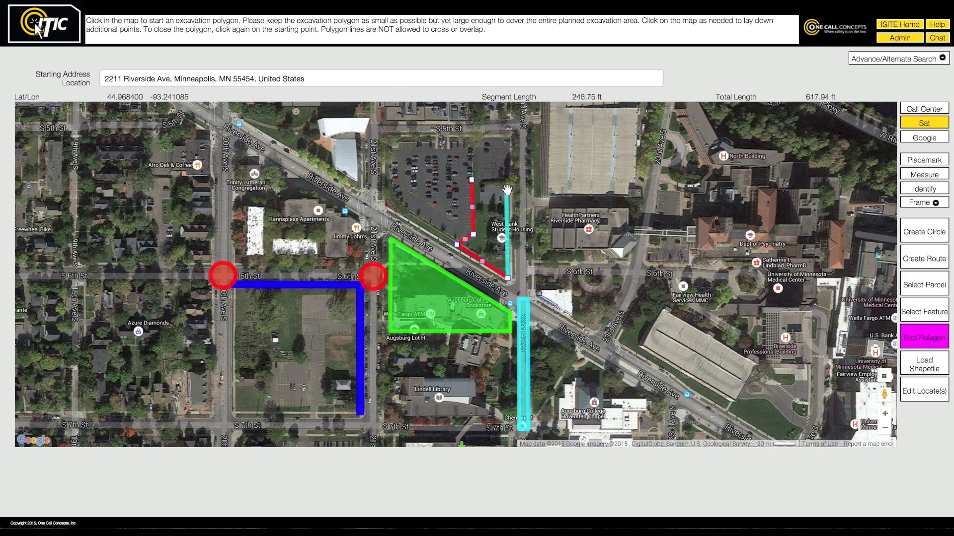
click(508, 182)
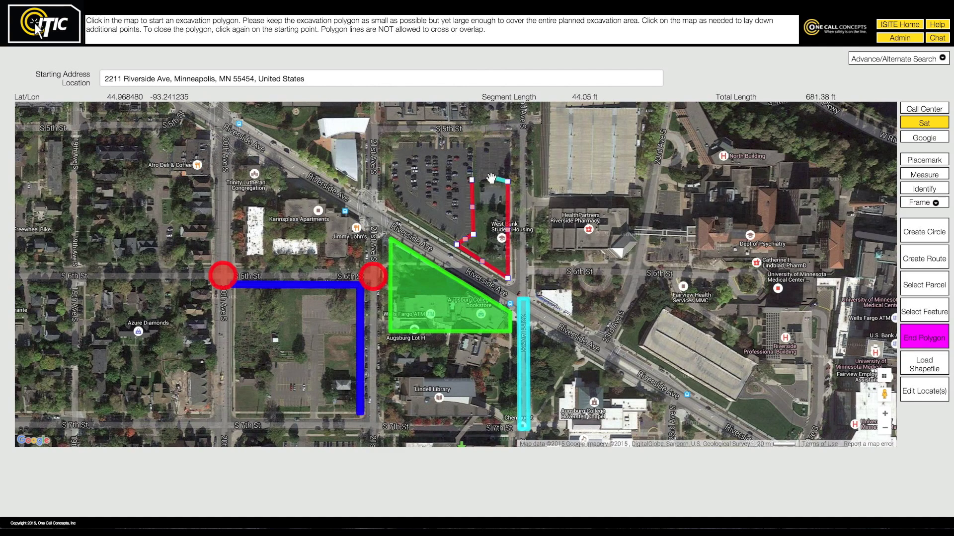
click(473, 181)
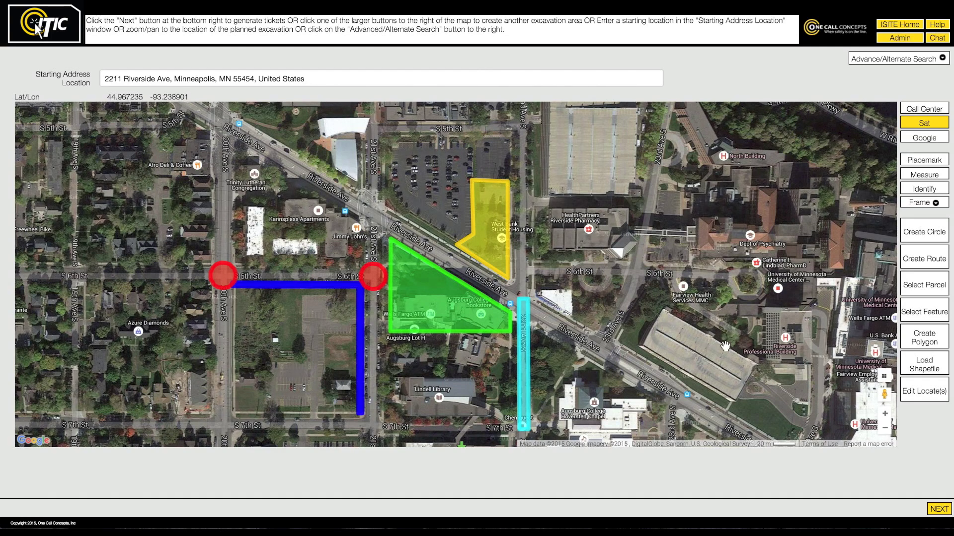
- Change the blue route's width to 20 feet
click(922, 392)
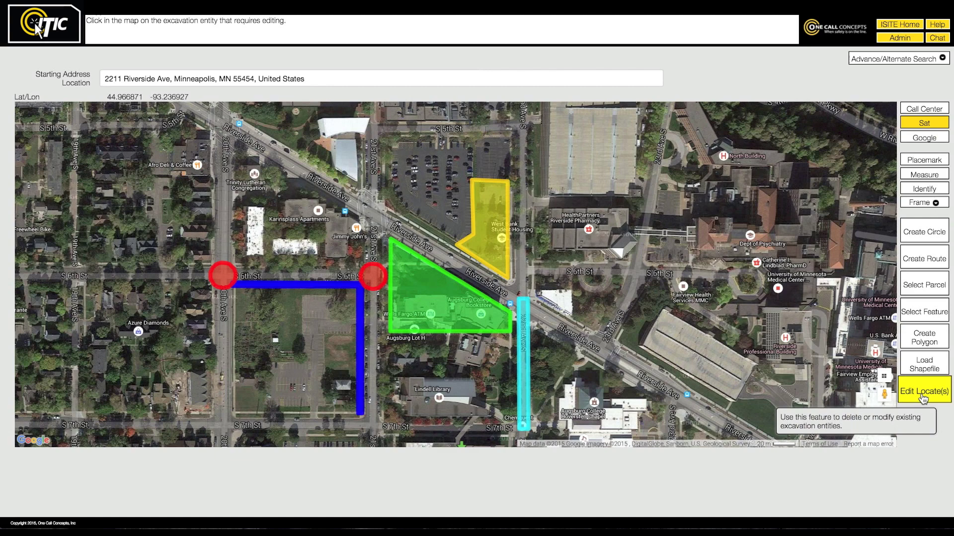
click(360, 329)
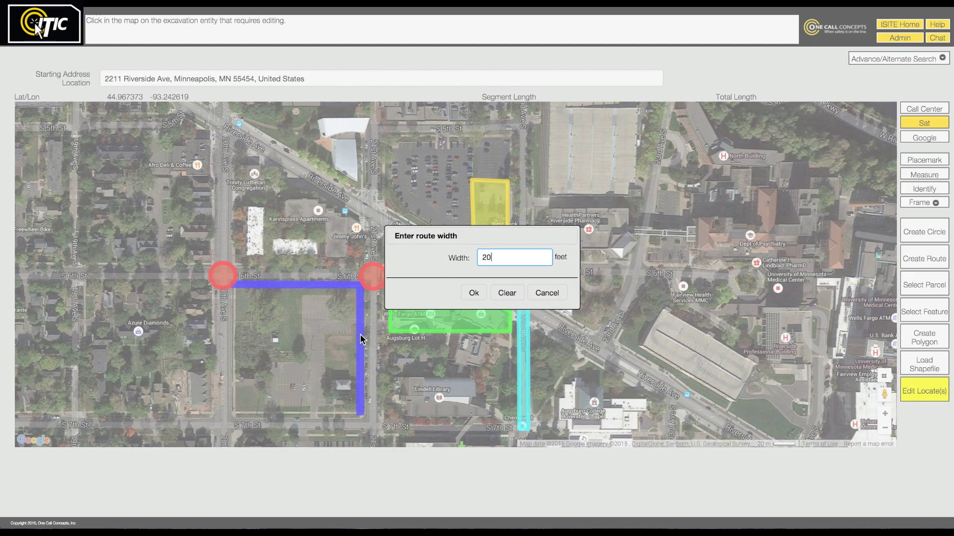
text(20)
click(473, 293)
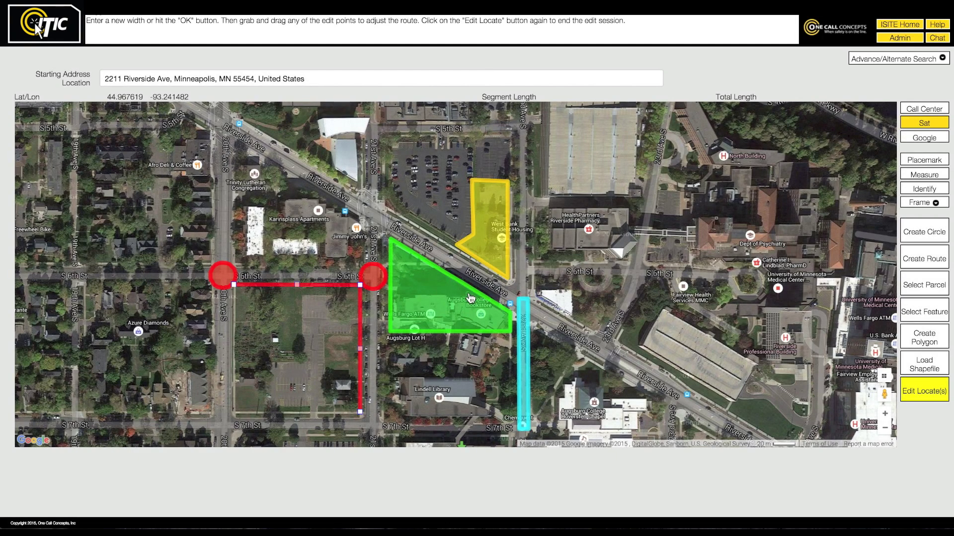
click(910, 396)
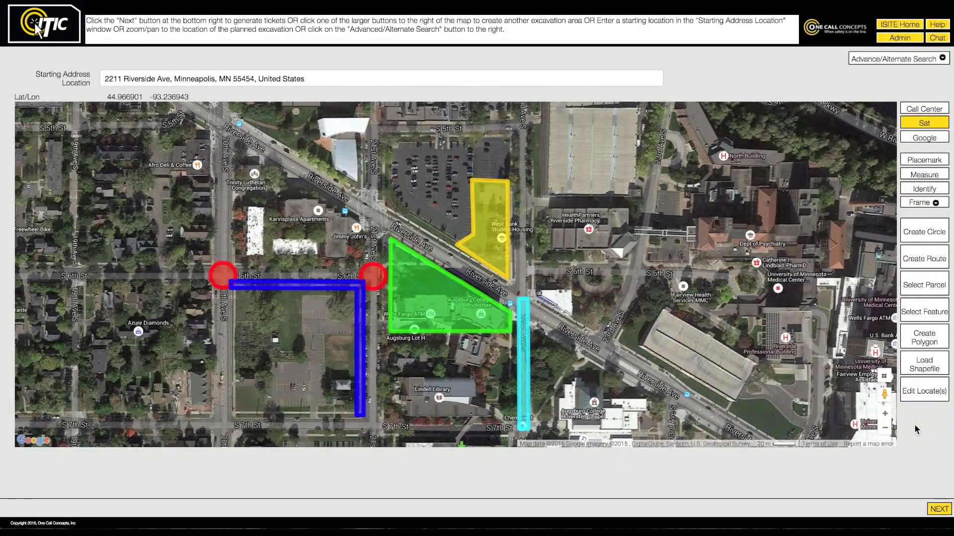
- Delete the yellow polygon and the western red circle
click(921, 401)
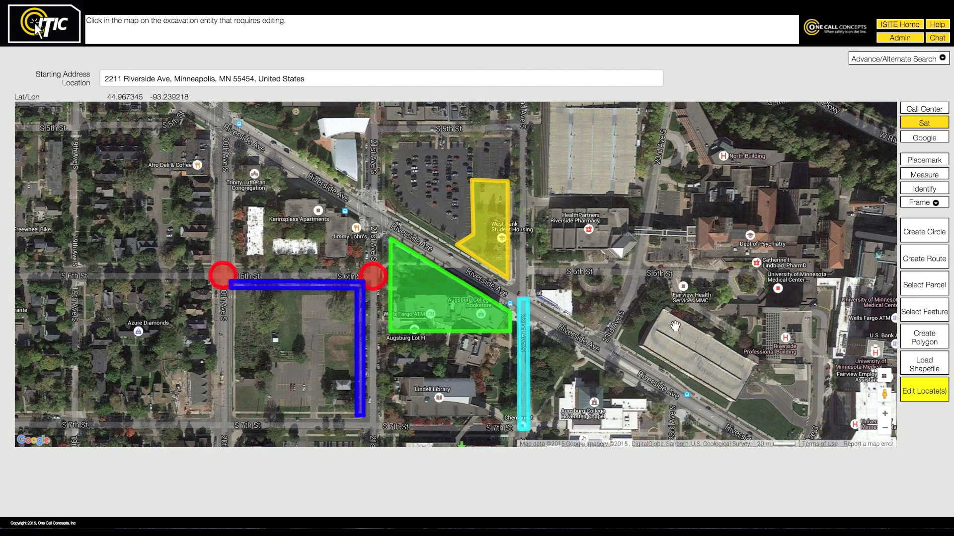
click(483, 231)
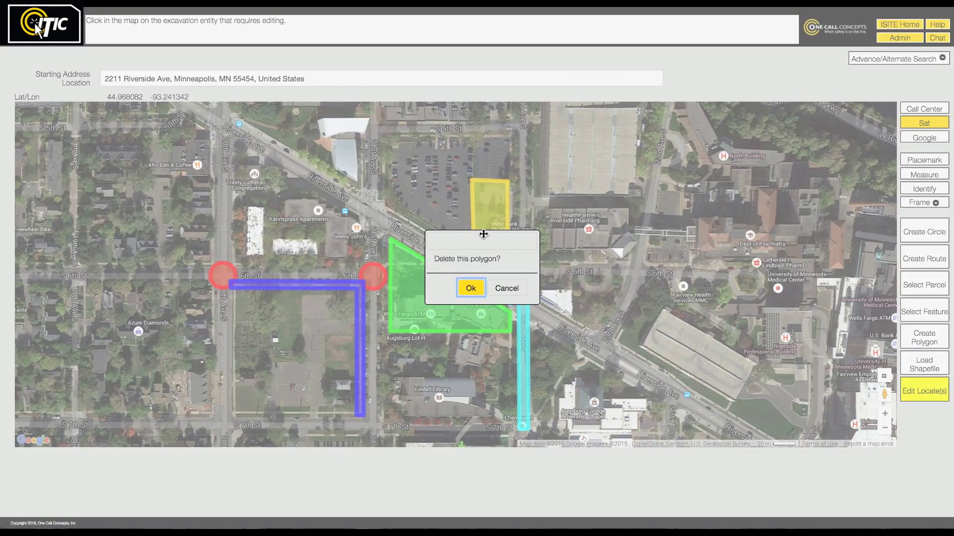
click(471, 289)
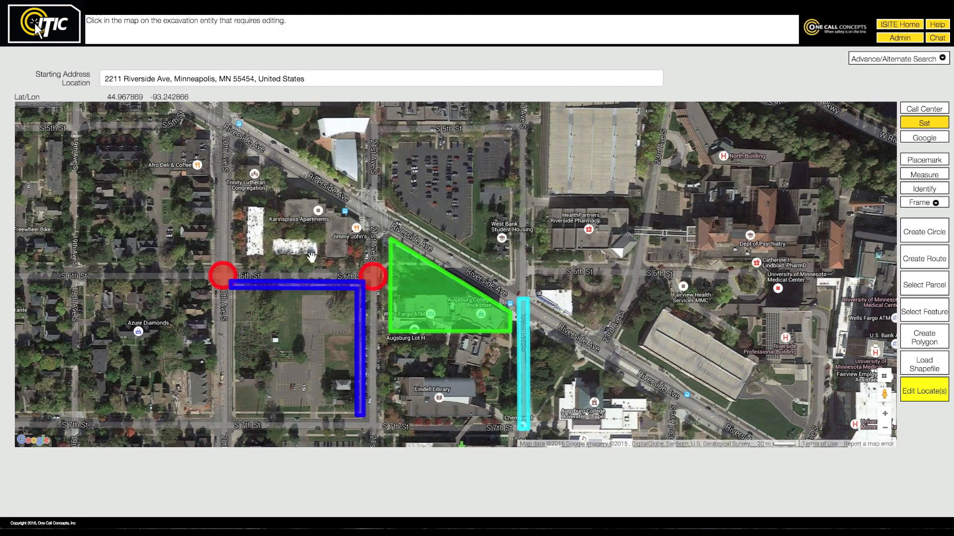
click(223, 276)
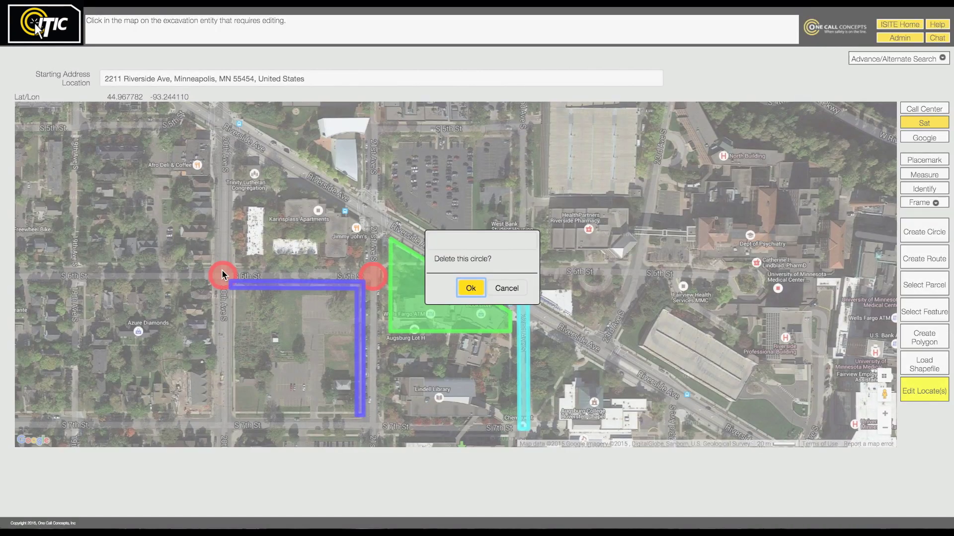
click(470, 289)
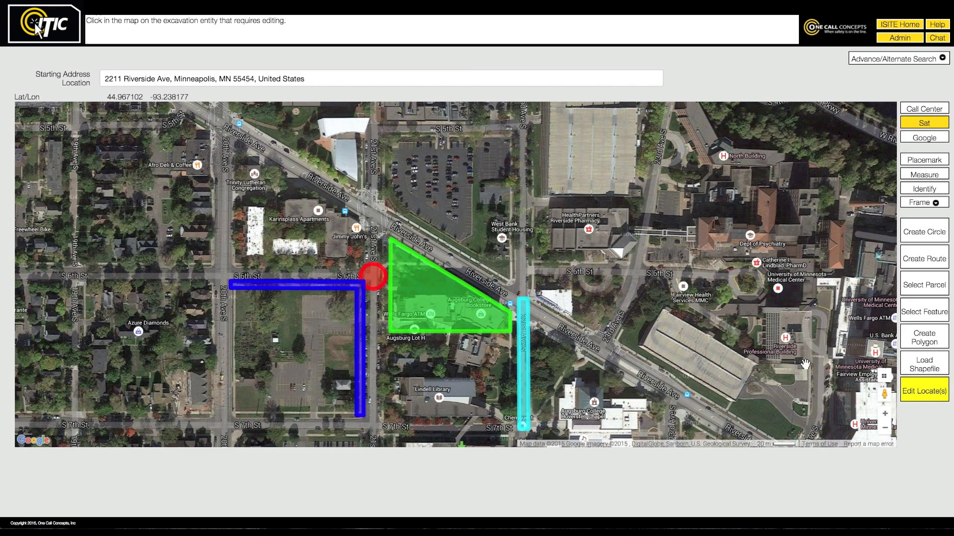
click(938, 397)
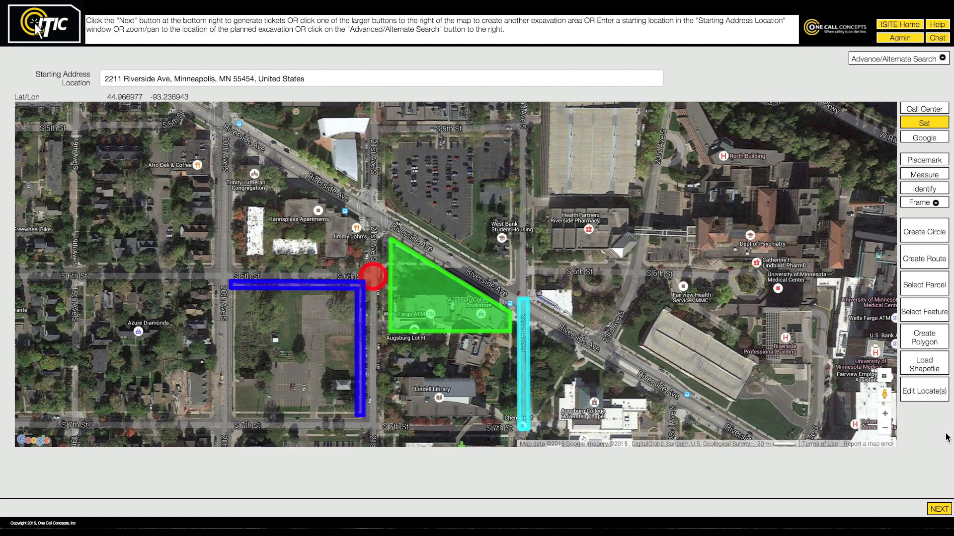